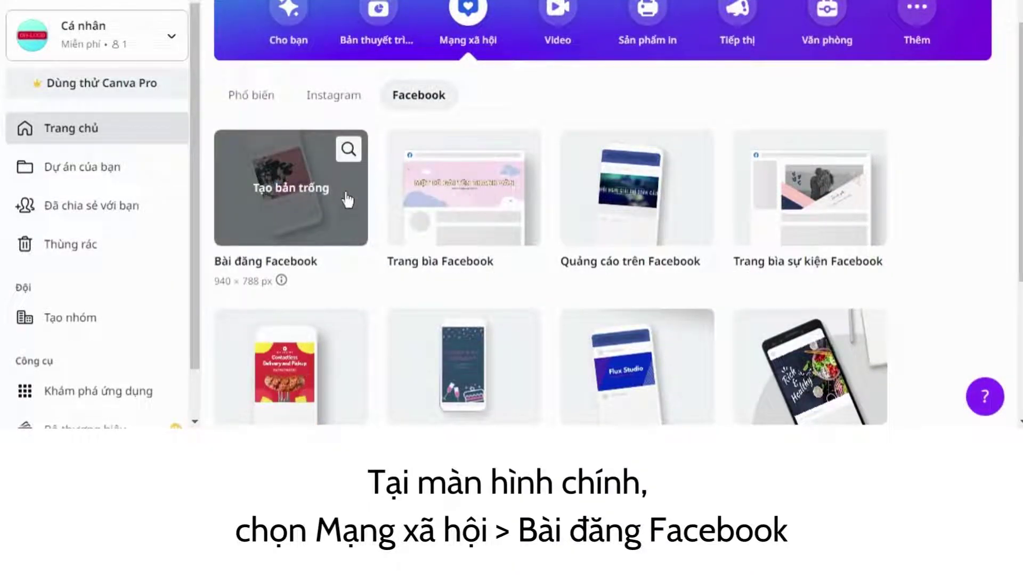
Step: Create a blank Facebook post design and advance past the first two onboarding tips
click(346, 200)
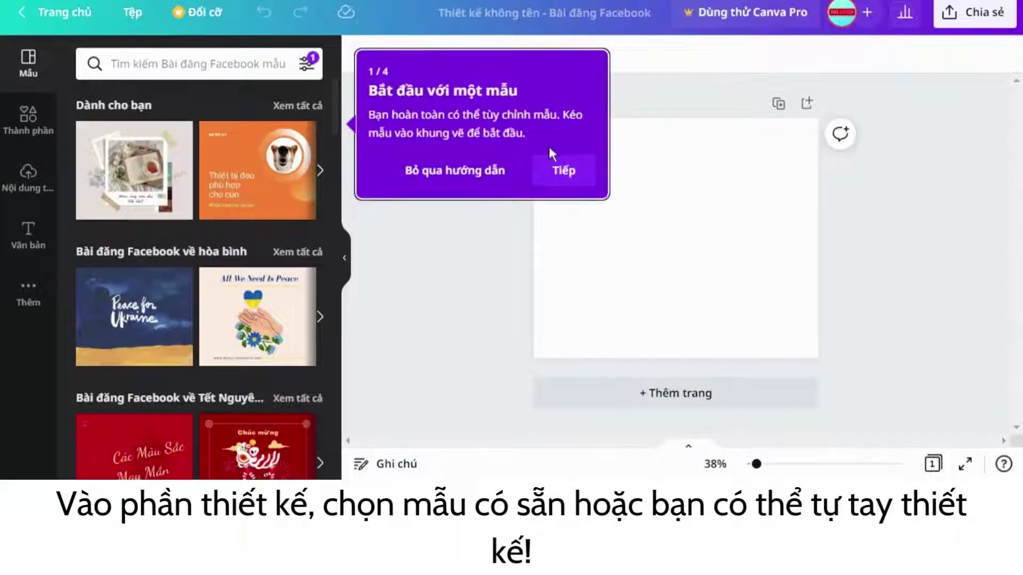
click(557, 169)
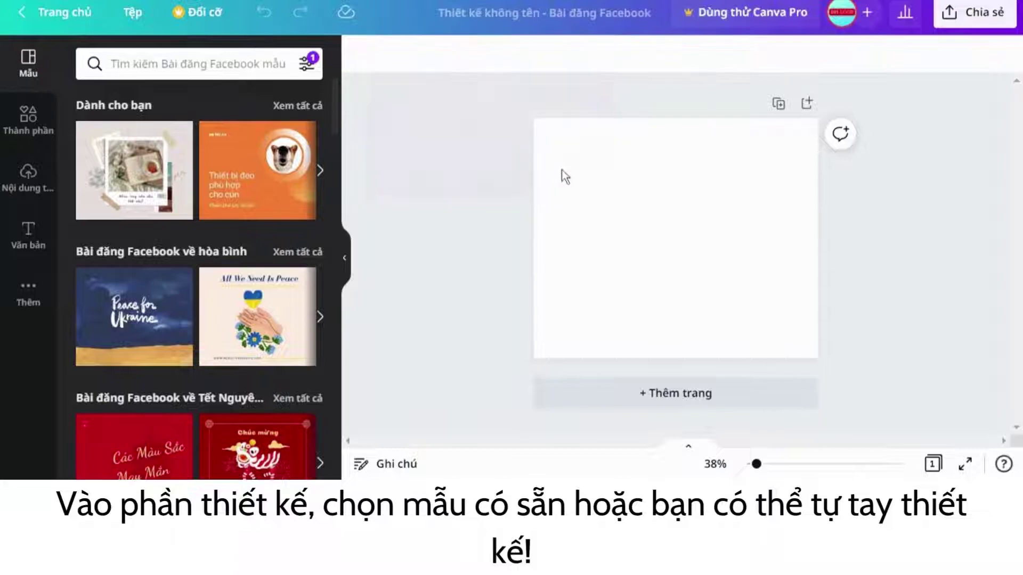
scroll(255, 298, down, 1)
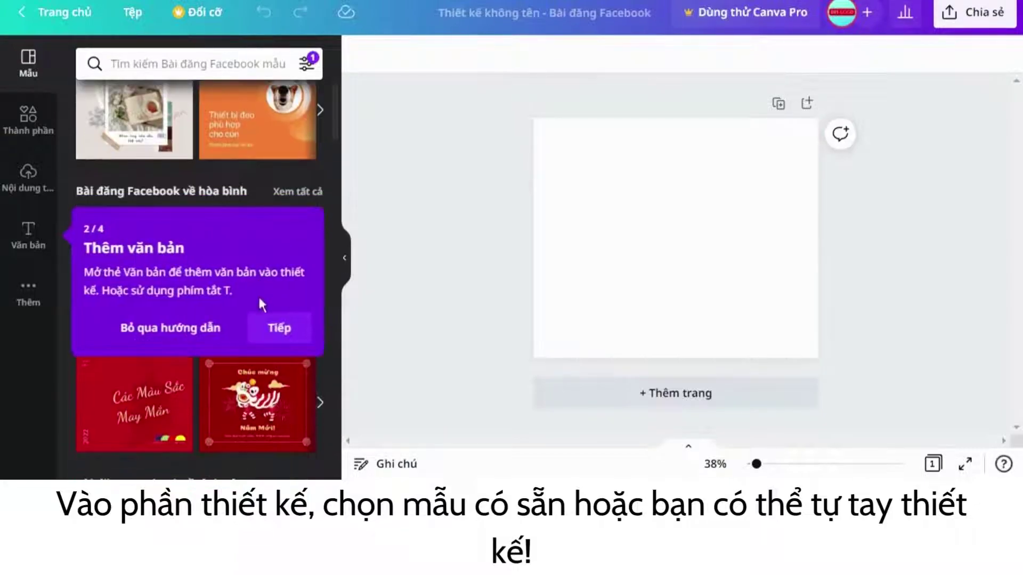
click(261, 321)
scroll(265, 171, up, 1)
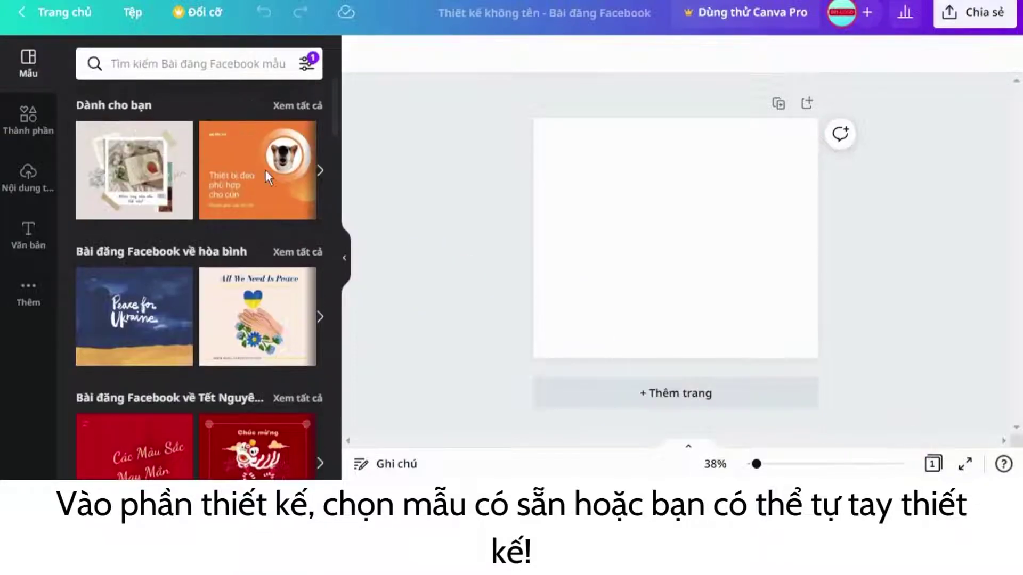
Step: Find the summer-themed Facebook post template with three beach photos and apply it to the blank page
scroll(267, 177, down, 4)
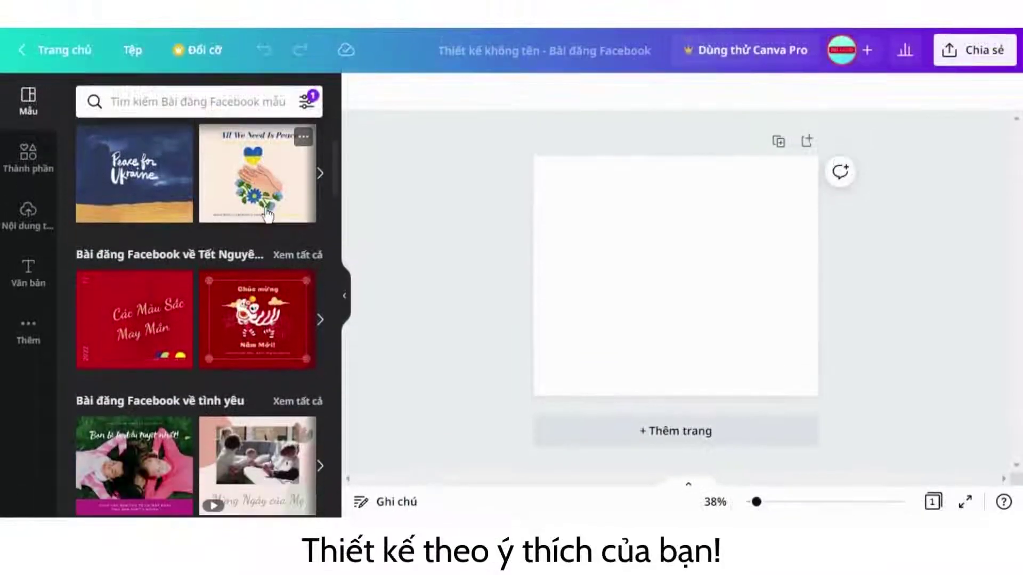
scroll(267, 216, down, 3)
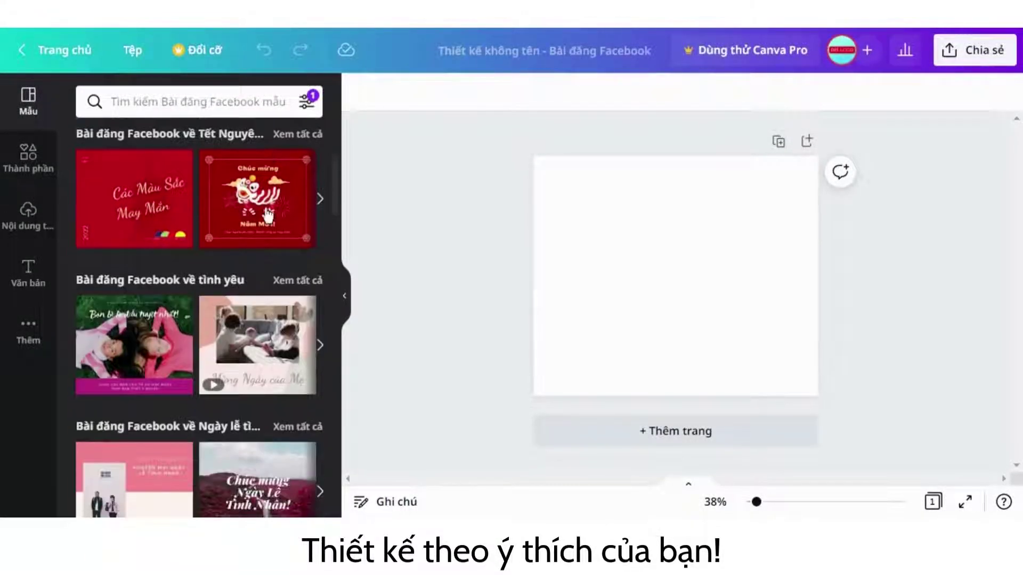
scroll(267, 216, down, 4)
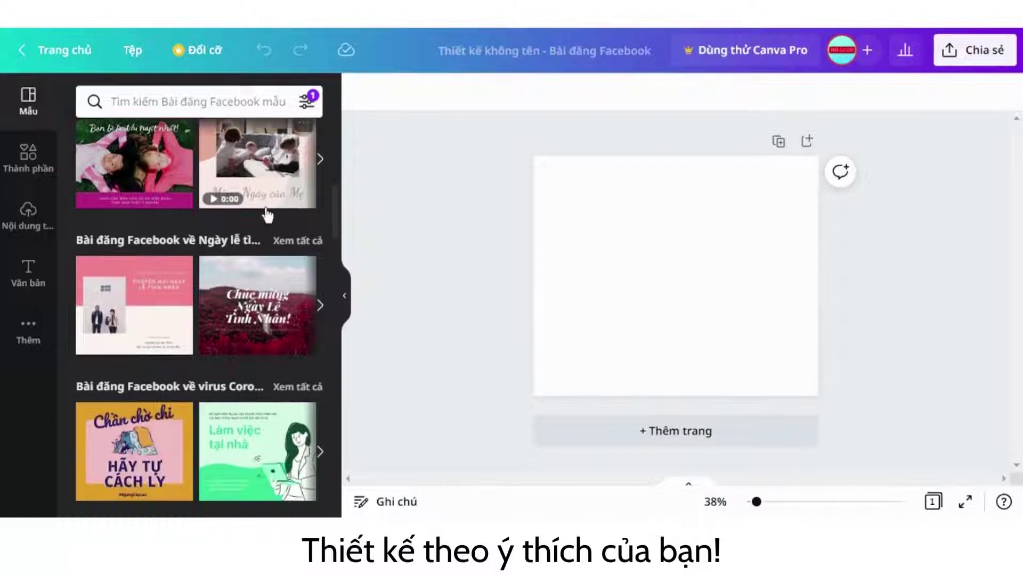
scroll(267, 215, down, 1)
scroll(268, 215, down, 1)
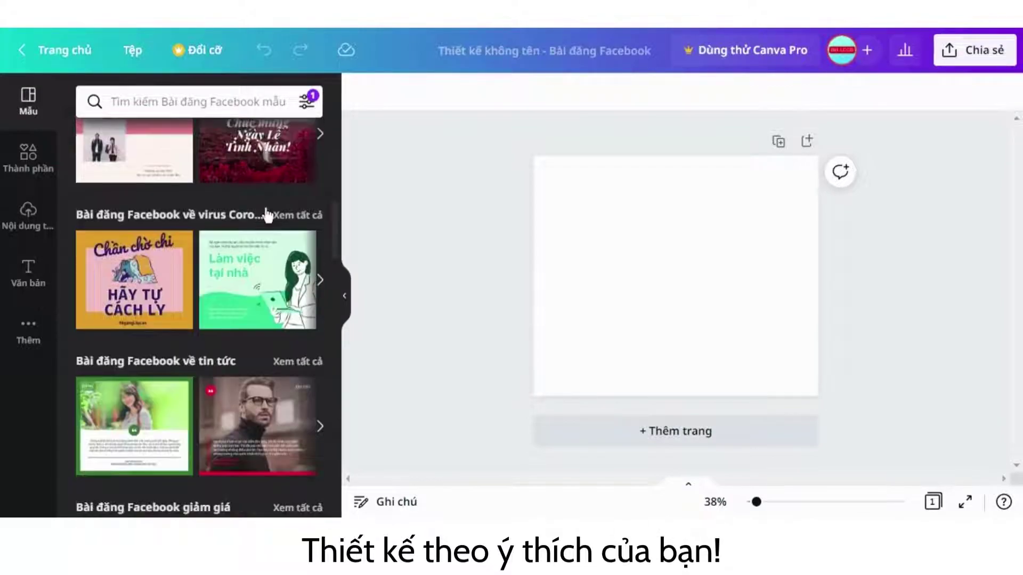
scroll(267, 215, down, 2)
scroll(267, 215, down, 4)
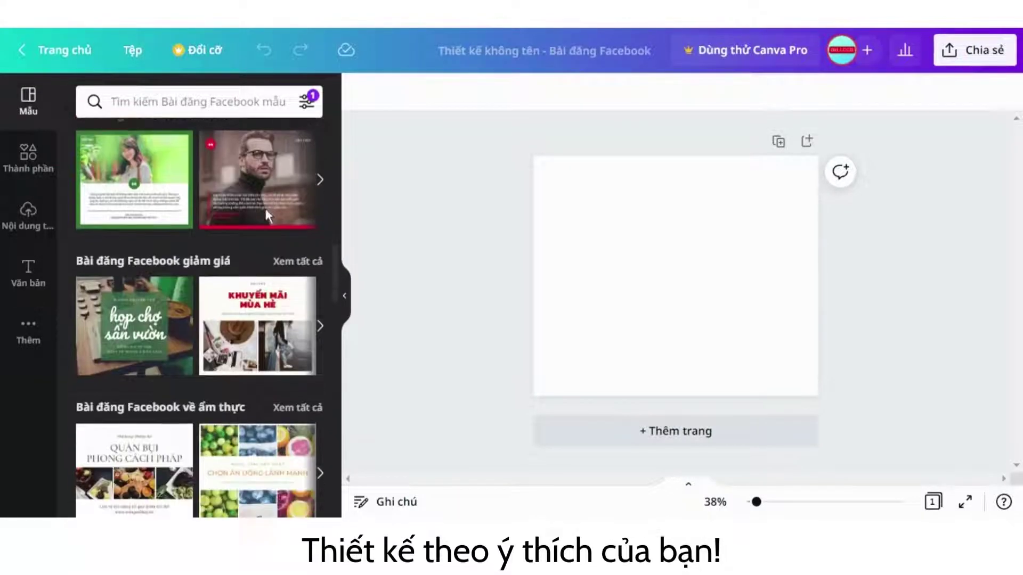
scroll(268, 216, down, 3)
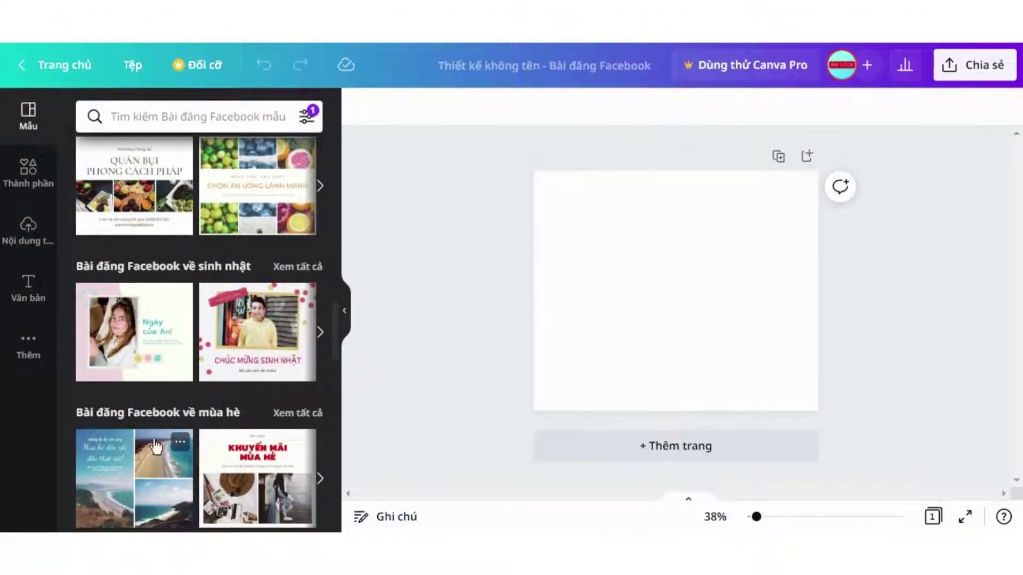
drag(438, 404, 674, 300)
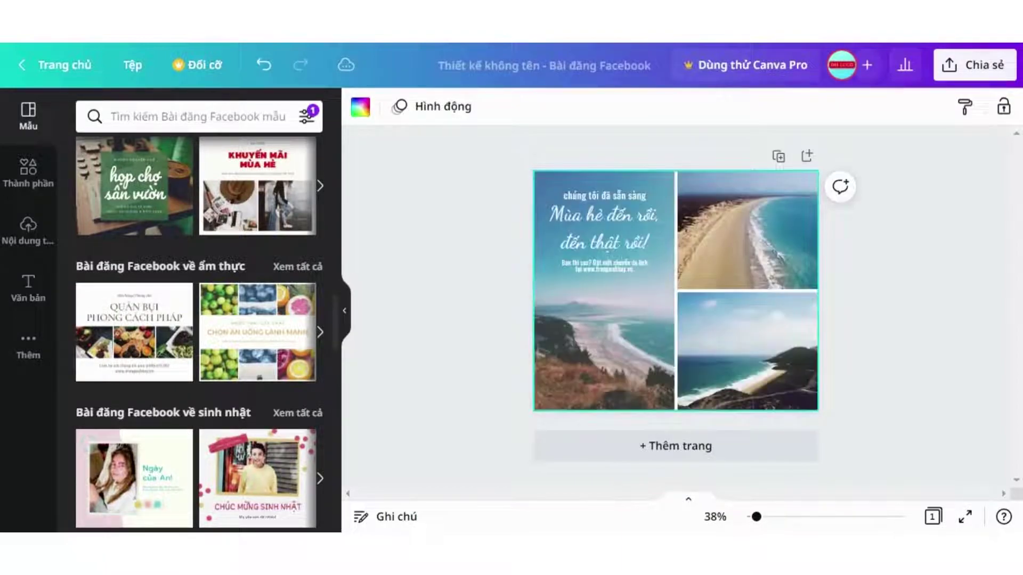
Step: Replace the small caption above the script heading with "chào mừng bạn đến với..."
click(605, 234)
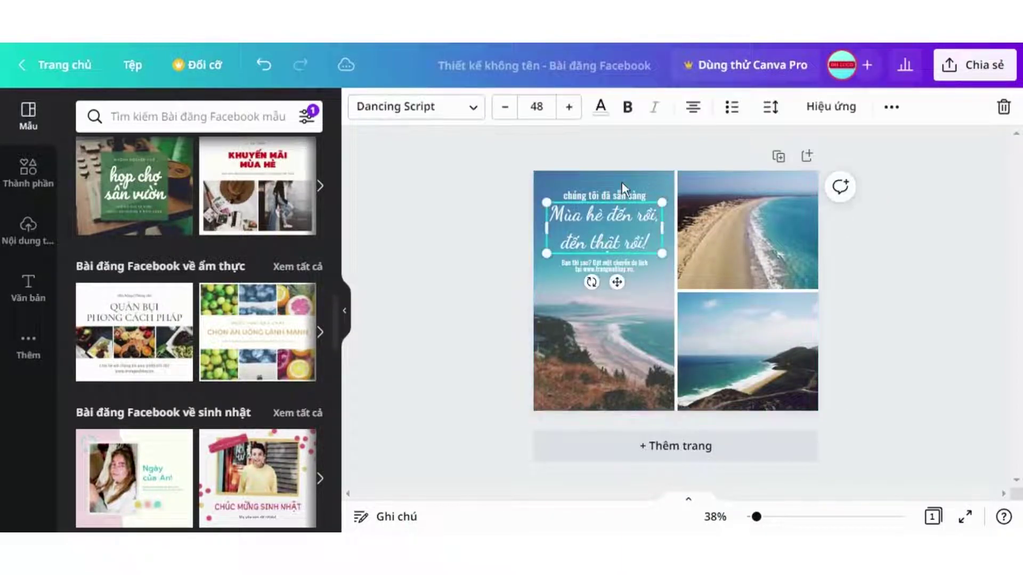
click(623, 200)
double_click(623, 197)
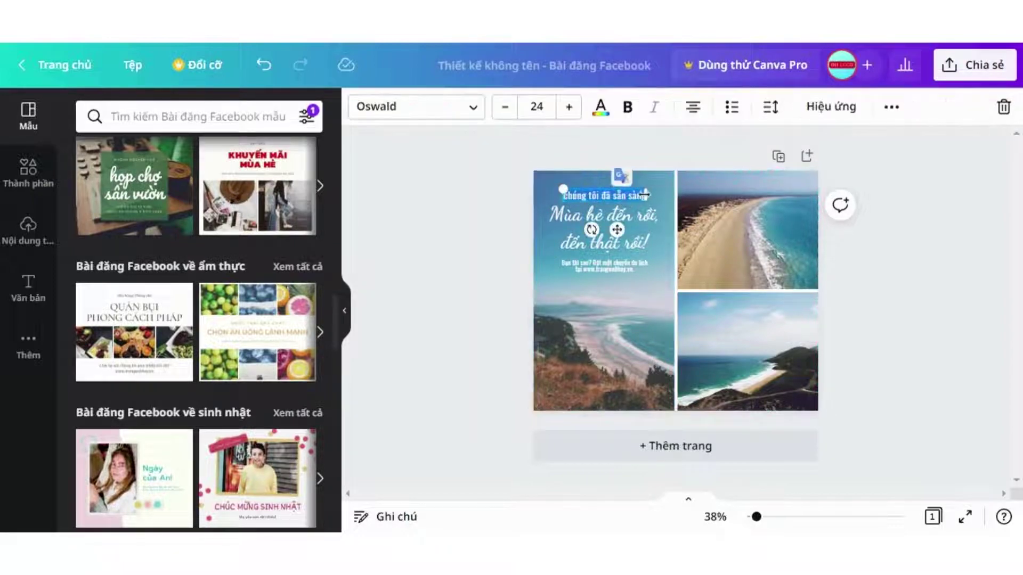
text(chao mừng bạn đến vơ)
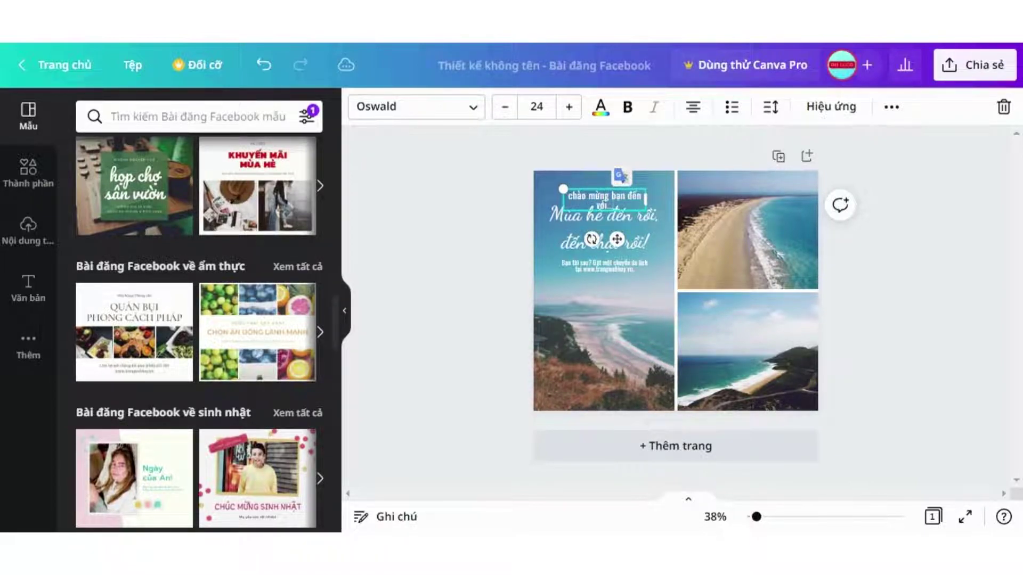
click(628, 320)
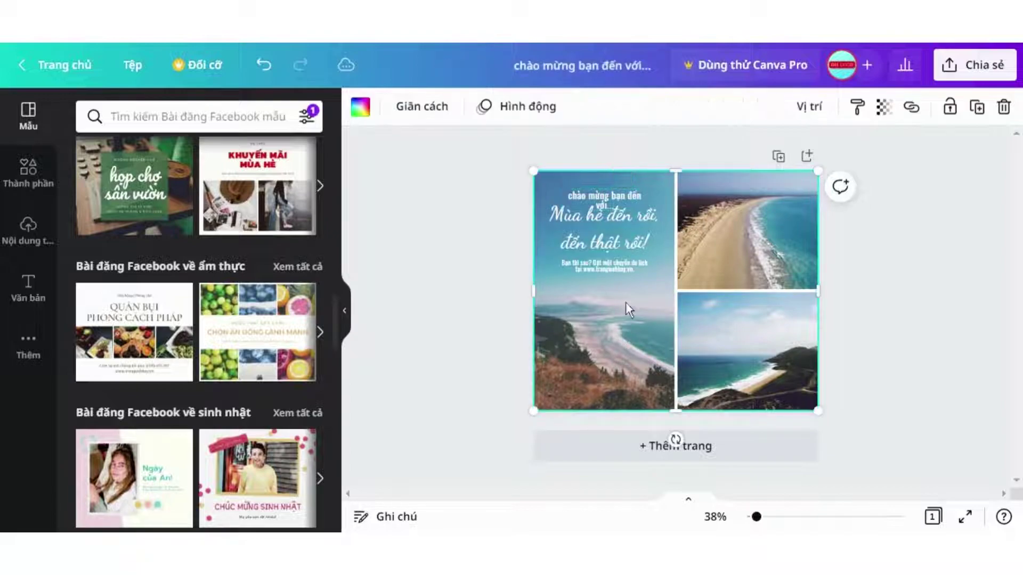
drag(607, 233, 617, 333)
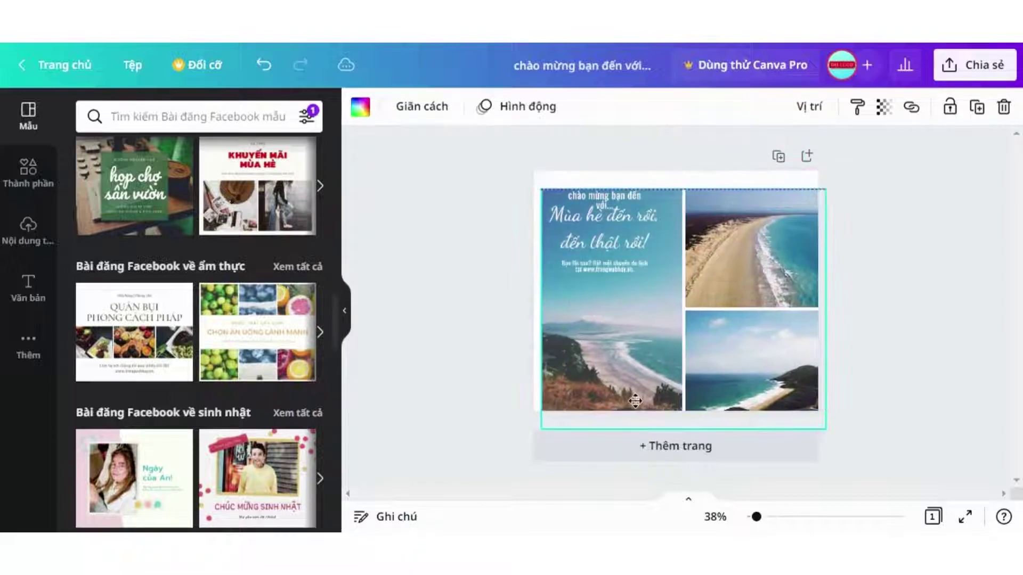
right_click(633, 397)
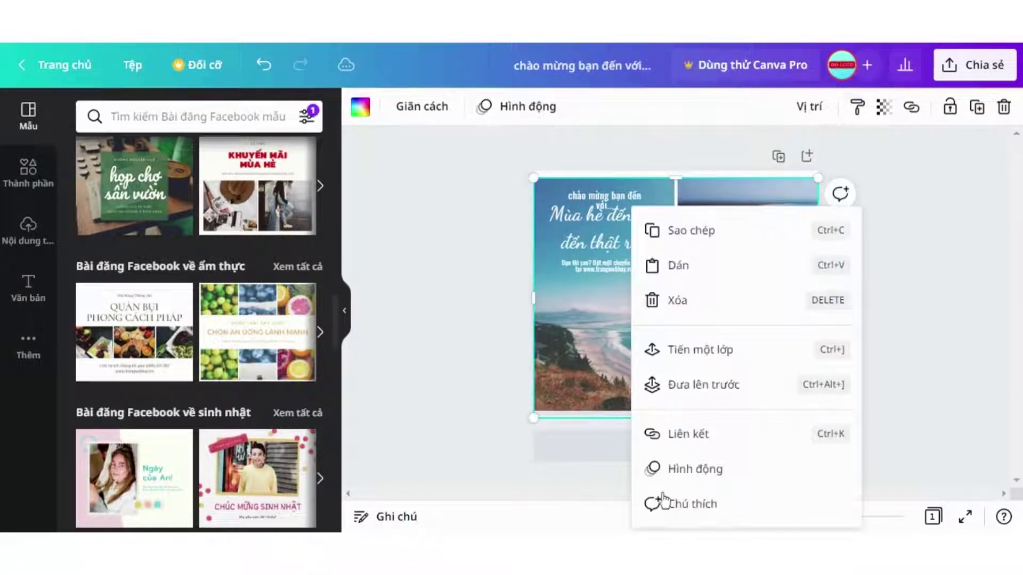
click(607, 383)
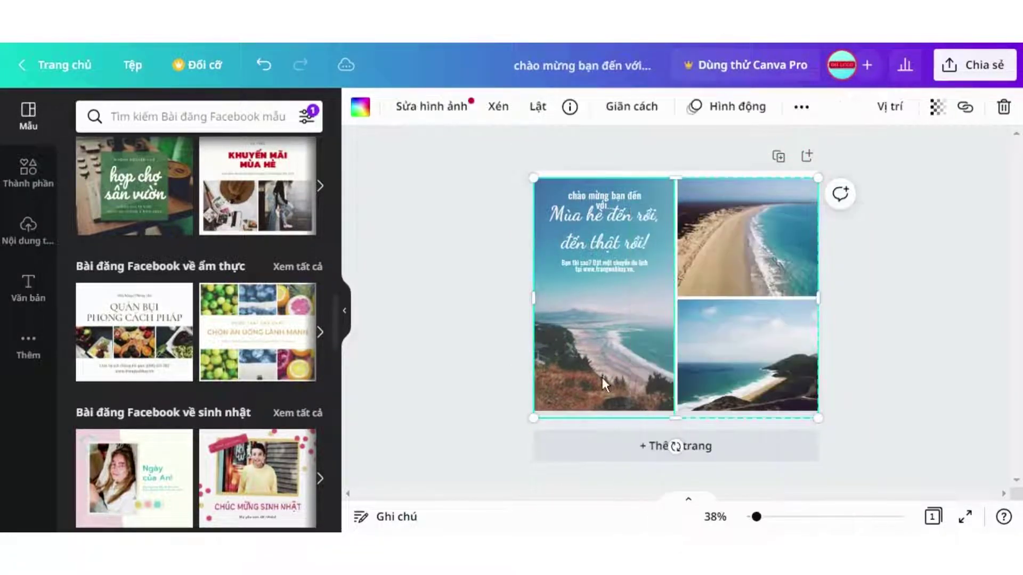
drag(608, 359, 850, 334)
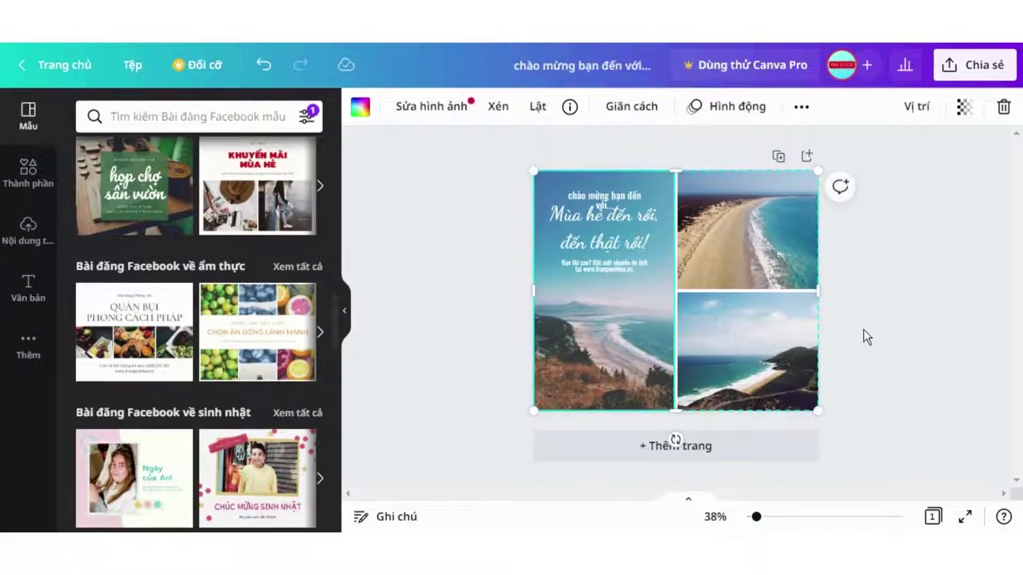
click(864, 331)
Step: Move the small lower caption down over the shoreline and shift the script heading down clear of the top caption
click(588, 276)
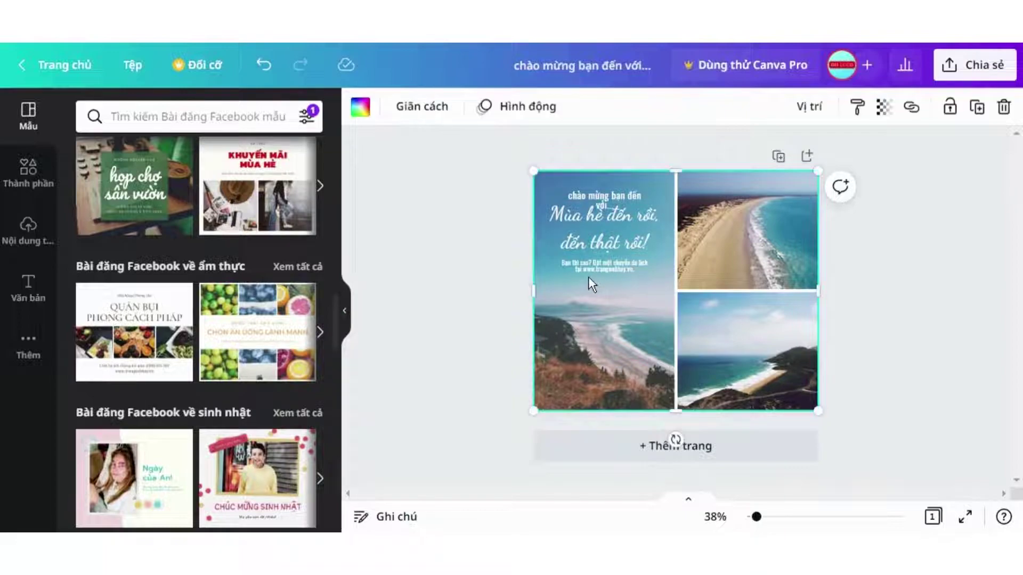
click(594, 272)
drag(593, 277, 594, 324)
drag(597, 230, 597, 257)
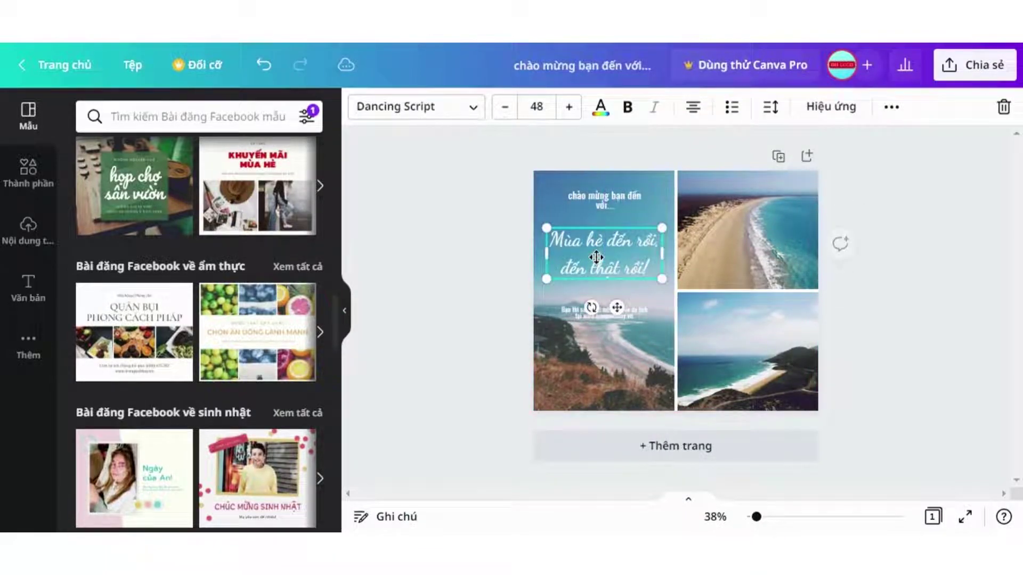
Step: Replace the script heading with "Cộng đồng của DH-LCGD!" and nudge it slightly upward
double_click(628, 252)
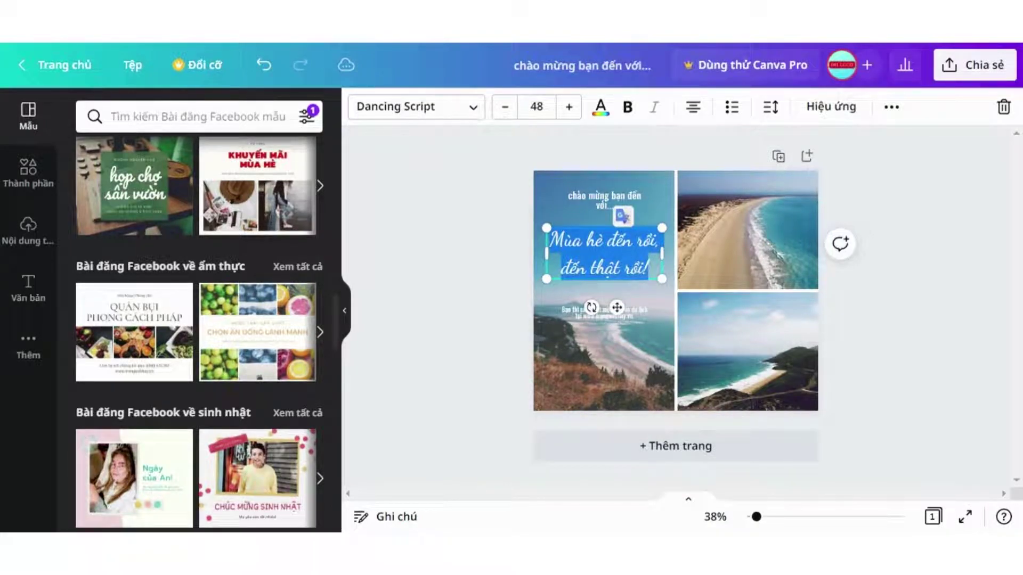
text(Cô)
text(ng đ)
key(BackSpace)
text(đồng của)
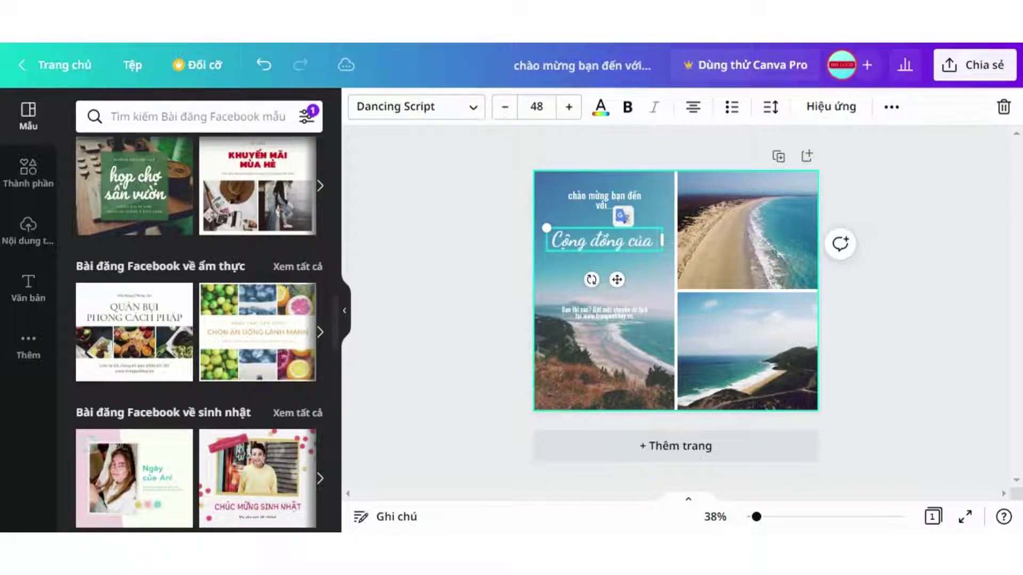
text( DH)
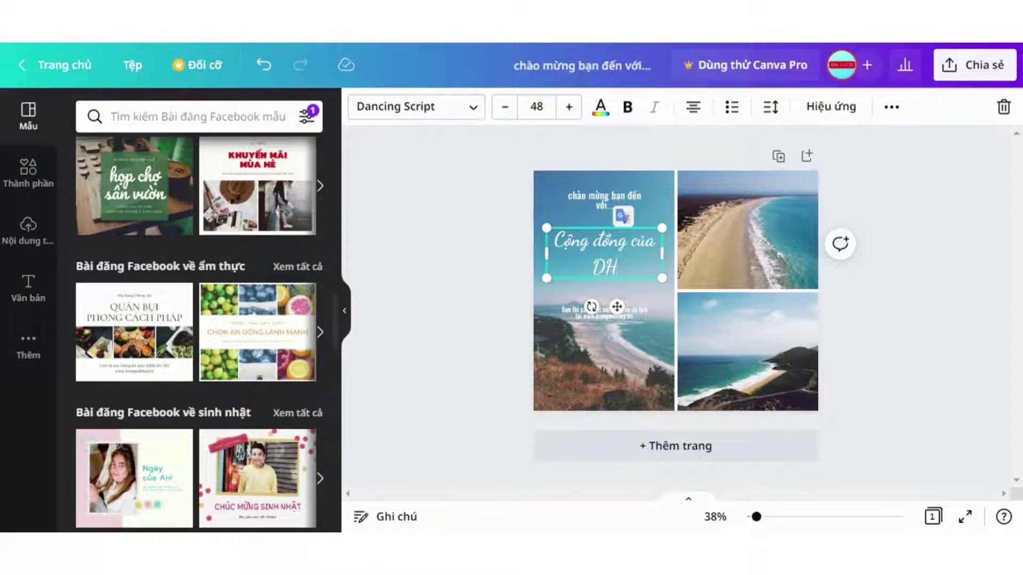
text(-LCGD!)
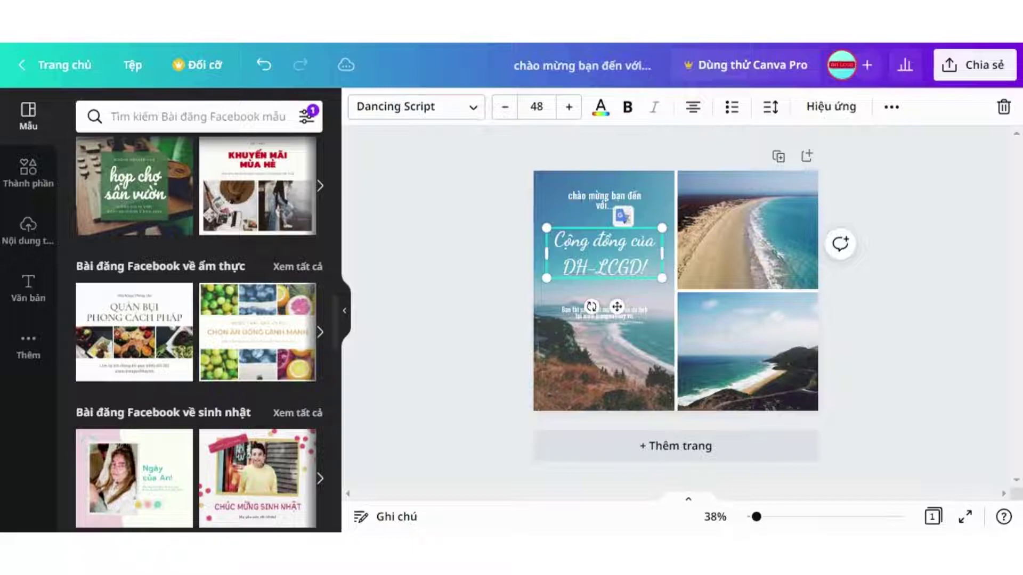
click(982, 330)
drag(626, 270, 632, 261)
Step: Delete the placeholder travel-booking text from the small caption below the heading
click(608, 313)
click(612, 313)
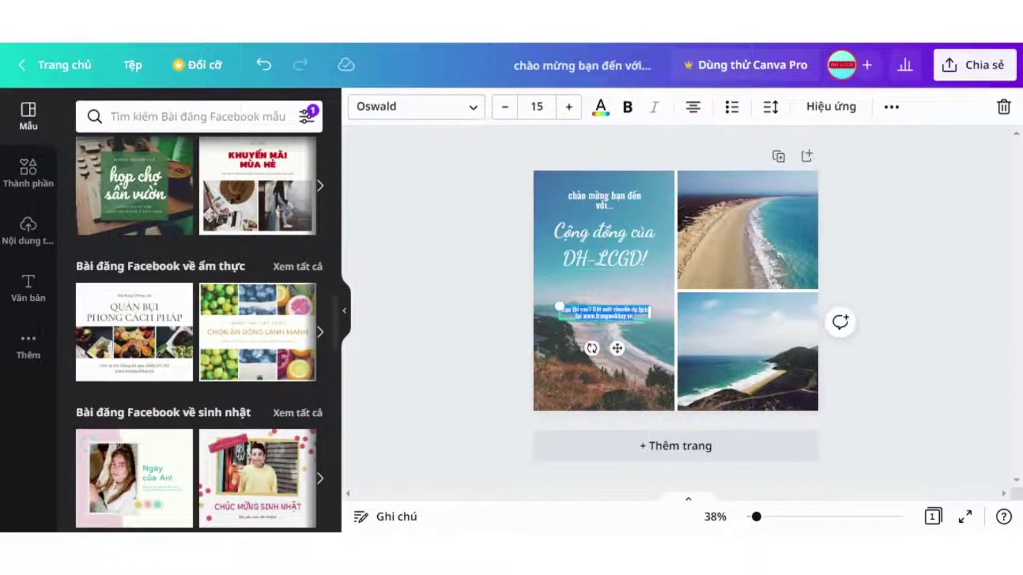
click(650, 312)
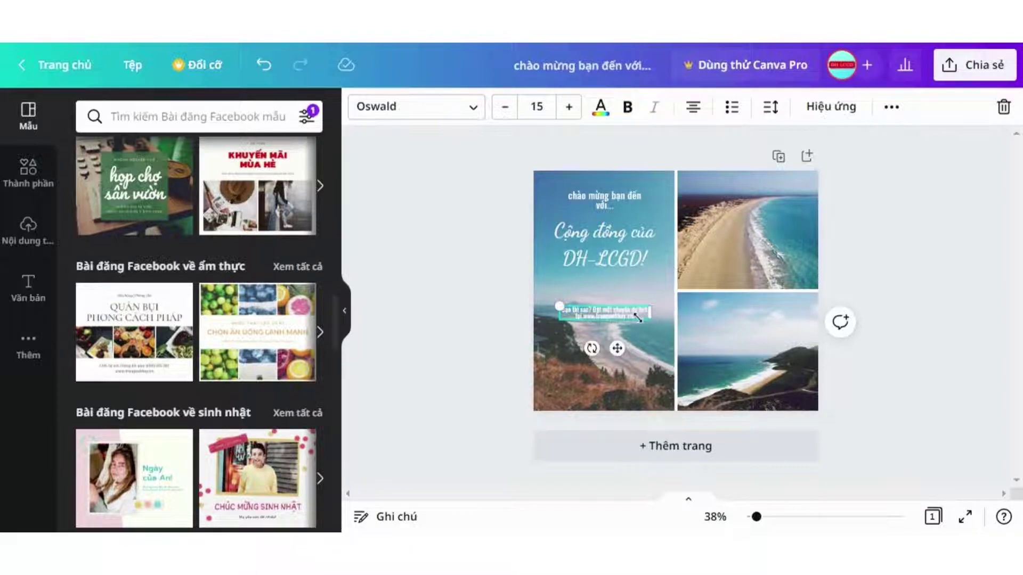
drag(650, 314, 535, 293)
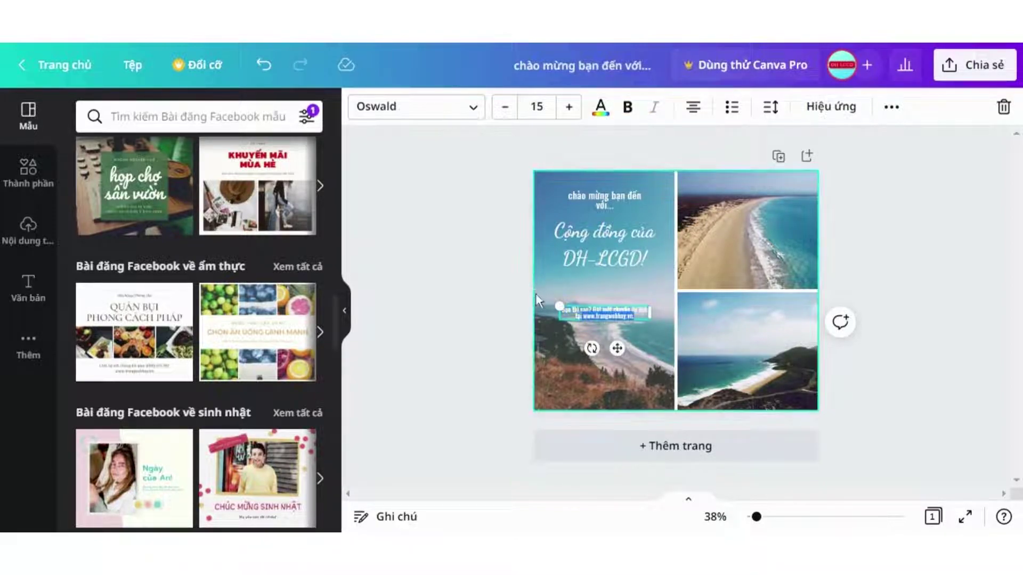
key(BackSpace)
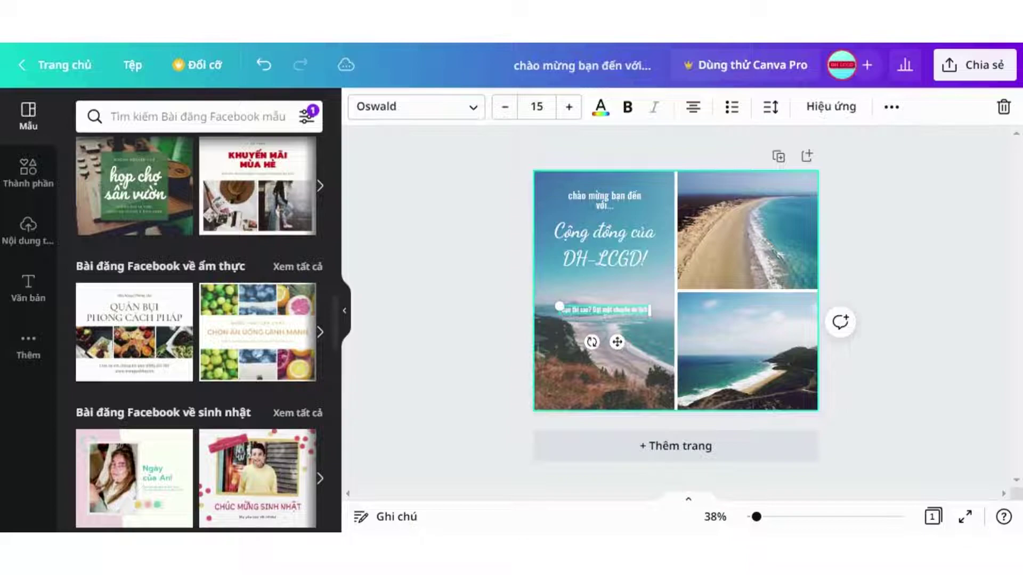
key(BackSpace)
Step: Fill the emptied caption below the script heading with "Cám ơn bạn đã tham gia cộng đồng của chúng tôi,"
drag(758, 517, 776, 516)
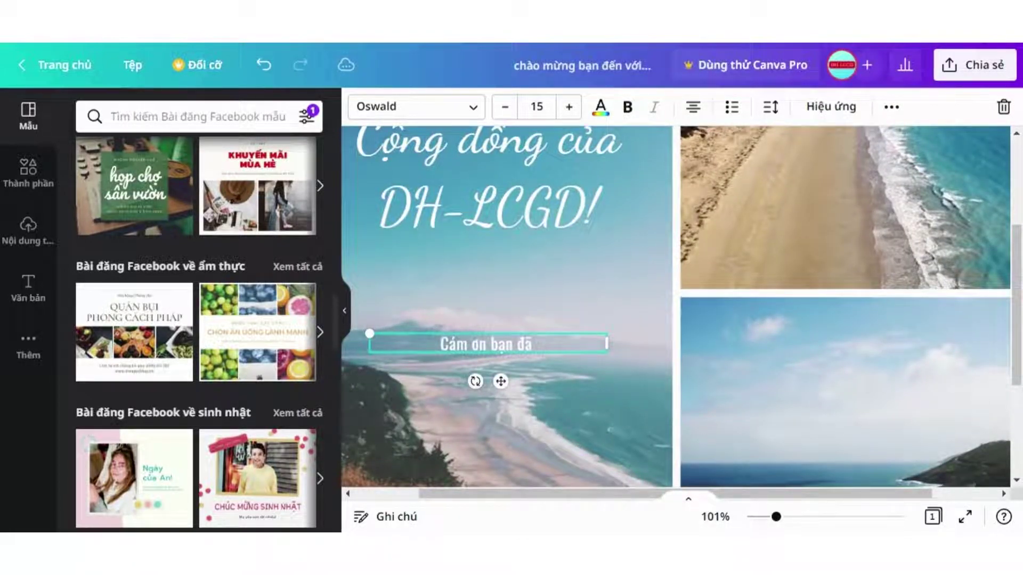
text(tham)
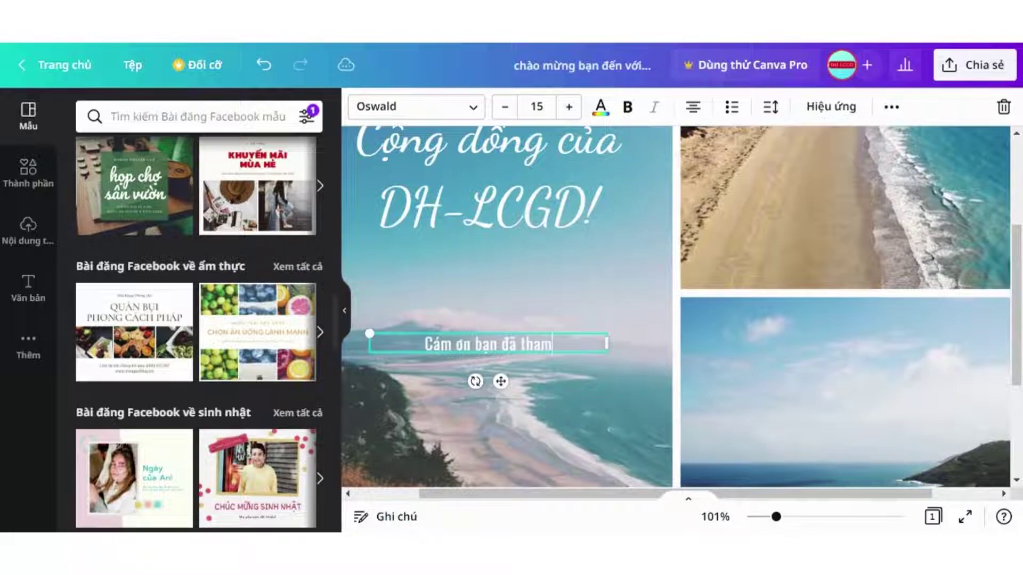
text( gia công)
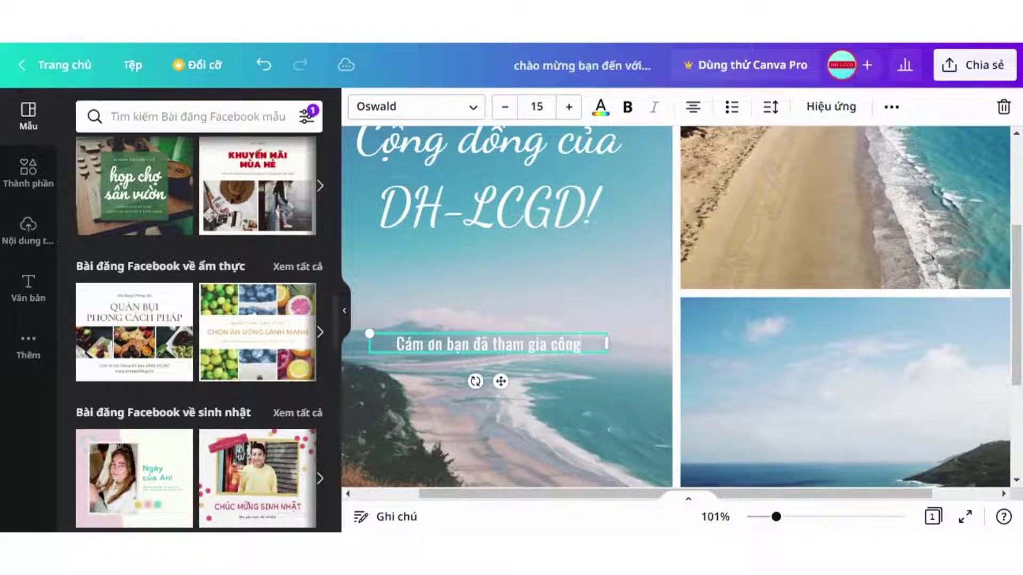
text( đồng)
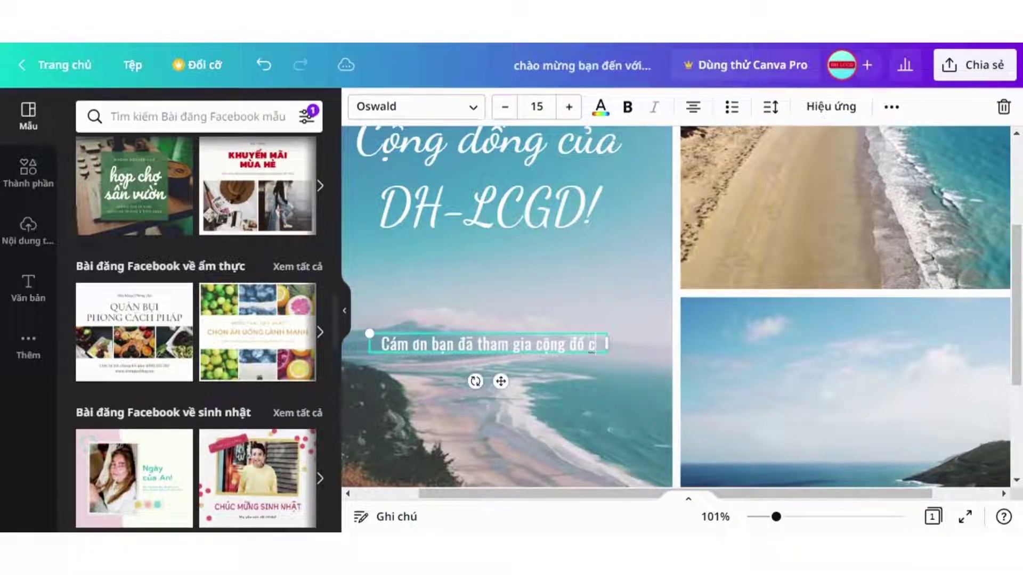
text( cu)
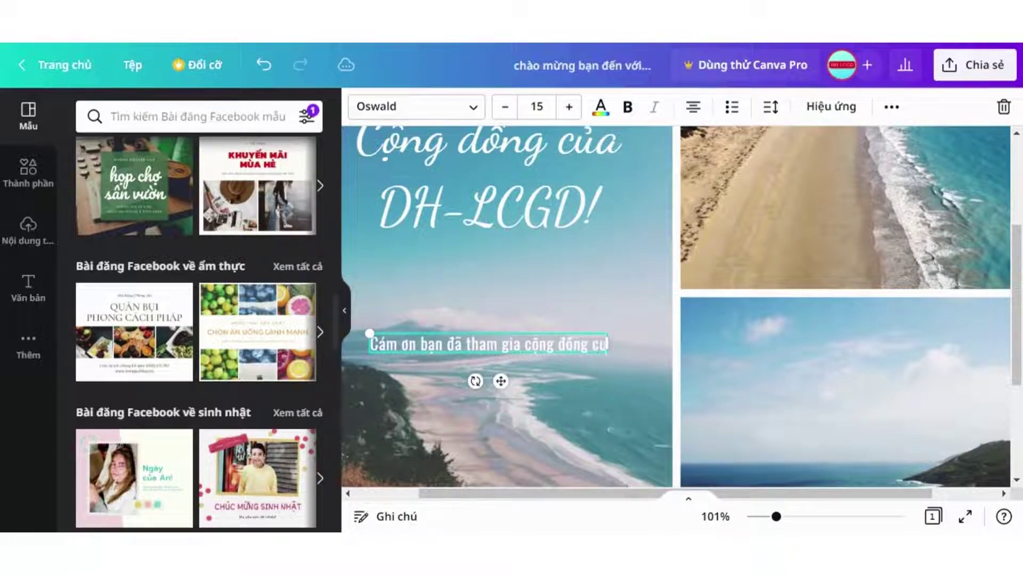
text( ch)
key(BackSpace)
text(a)
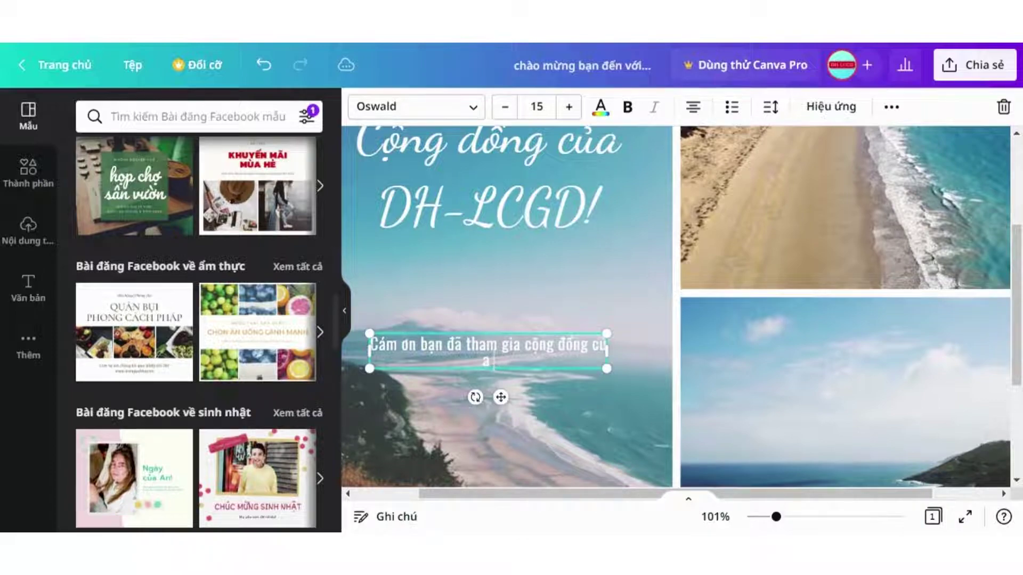
text(r)
text(a c)
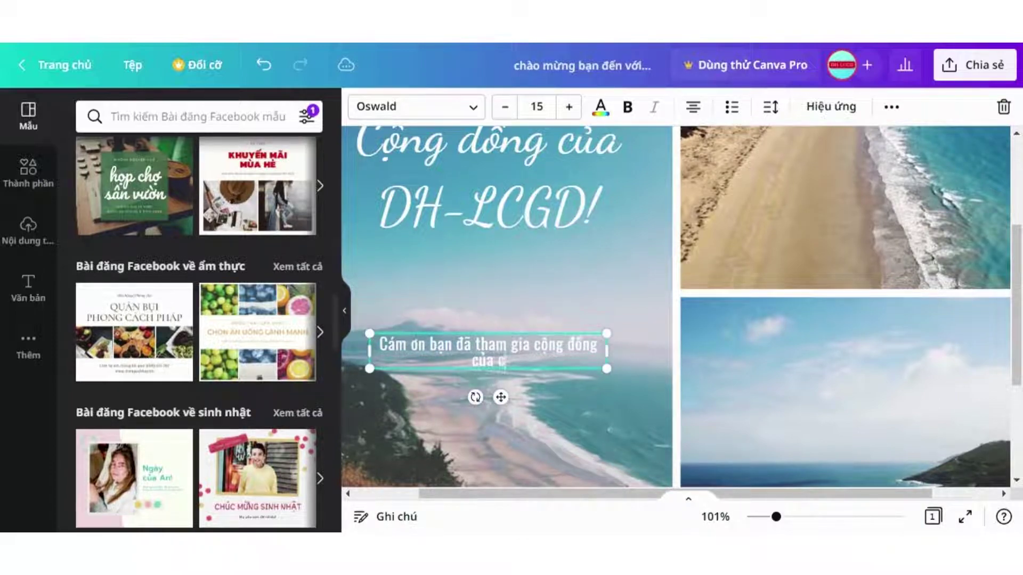
text(hungs tooi, n)
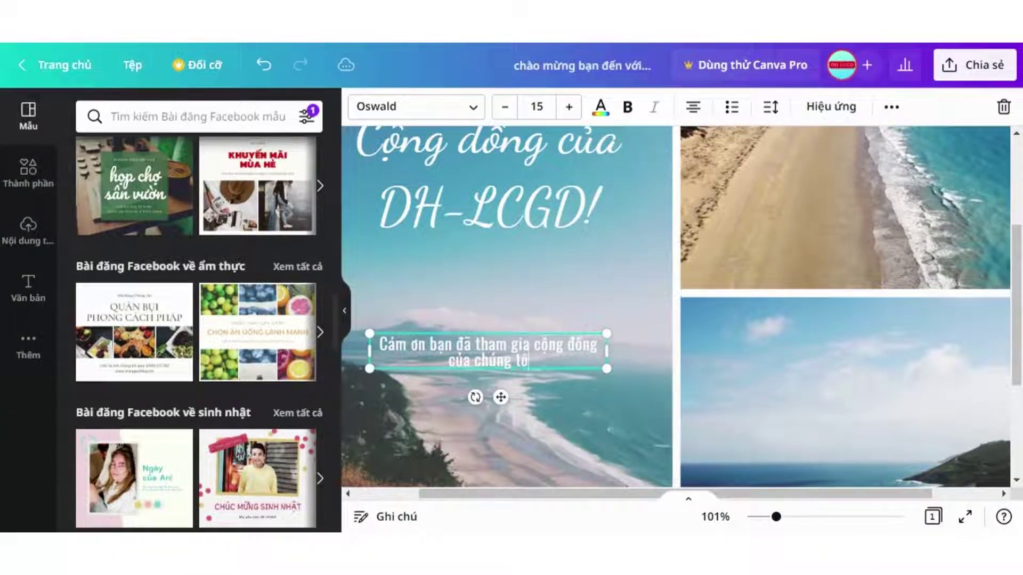
key(BackSpace)
Step: Complete the lower caption's sentence with "cùng tạo nên những câu chuyện thú vị tại đây nào!" and finish editing it
text(c)
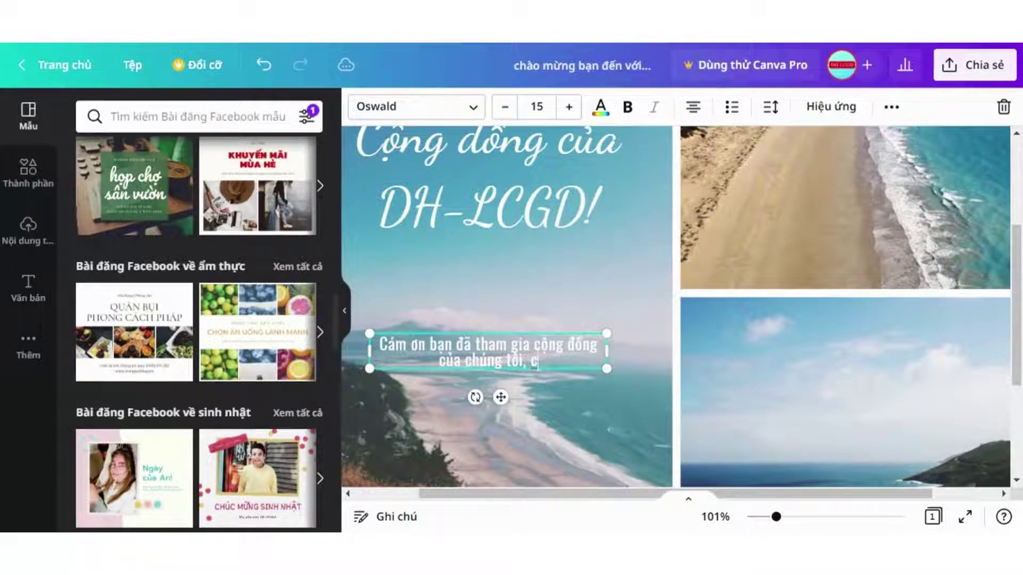
text(ufng taojh)
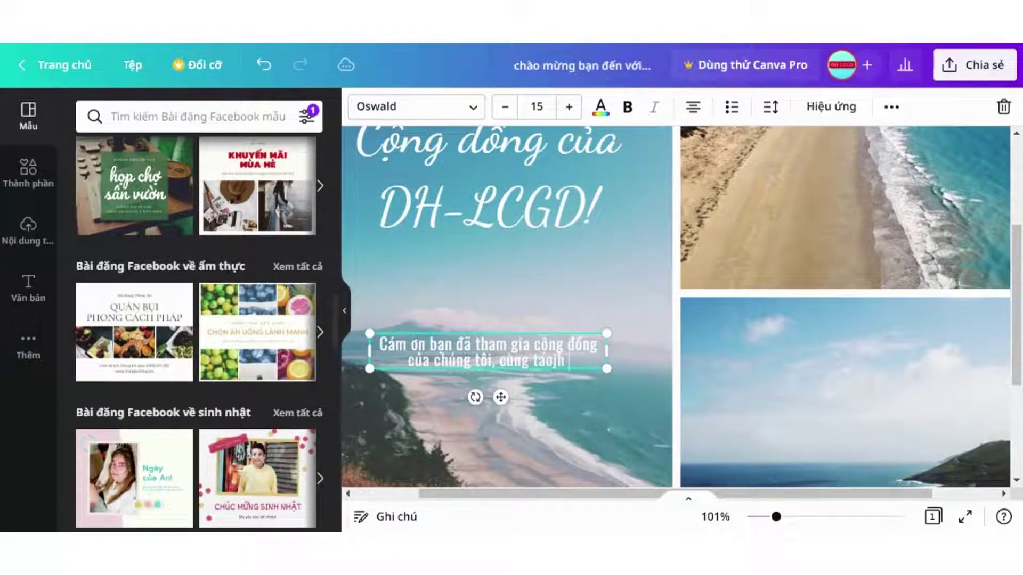
key(BackSpace)
key(BackSpace)
text(j neen nhuwngx caau)
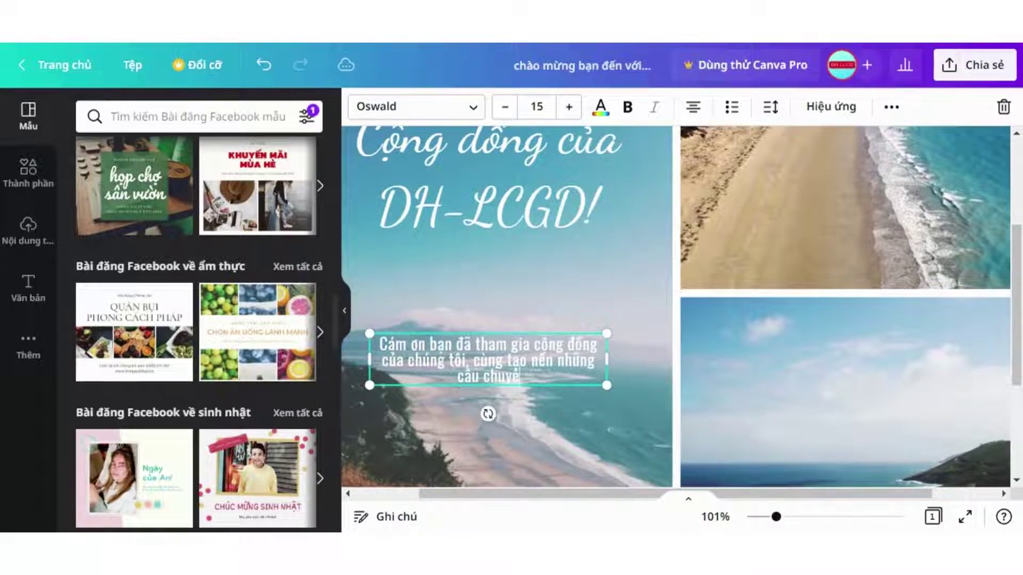
text(chuyeenj thus vij taij dda)
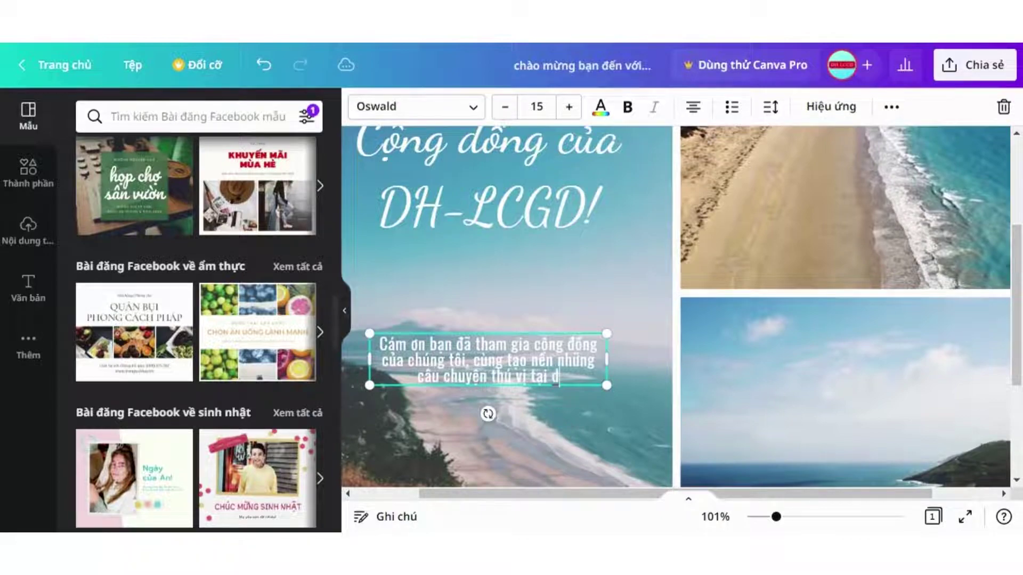
text(ay naof!)
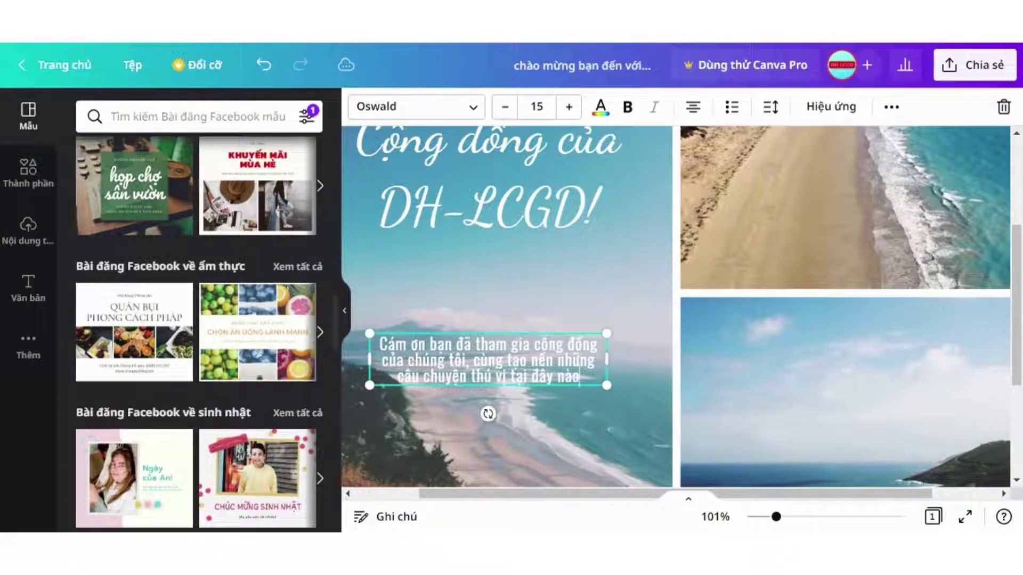
click(648, 453)
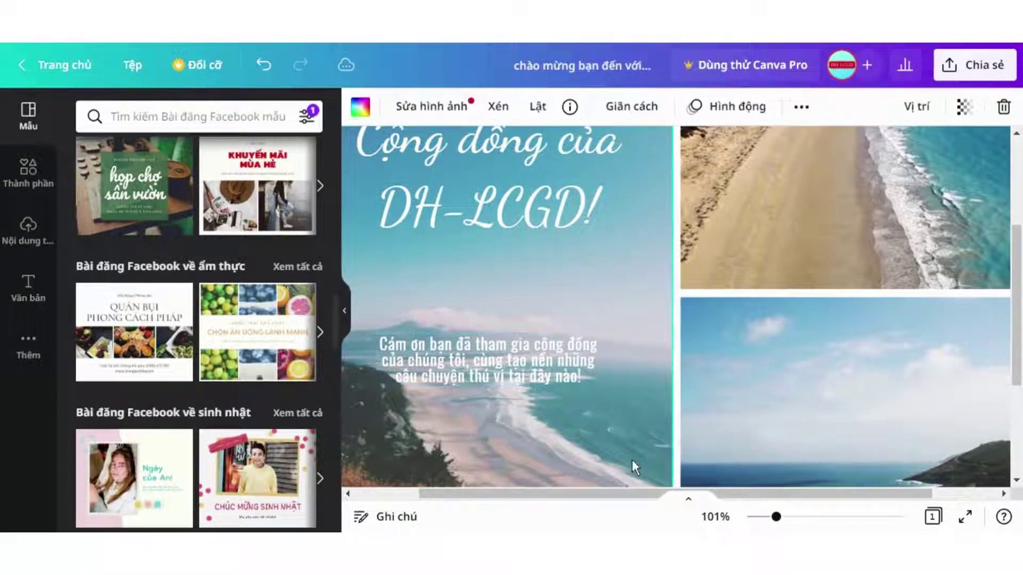
Step: Move the three-line thank-you caption up into the sky area just beneath the script heading
drag(540, 359, 536, 294)
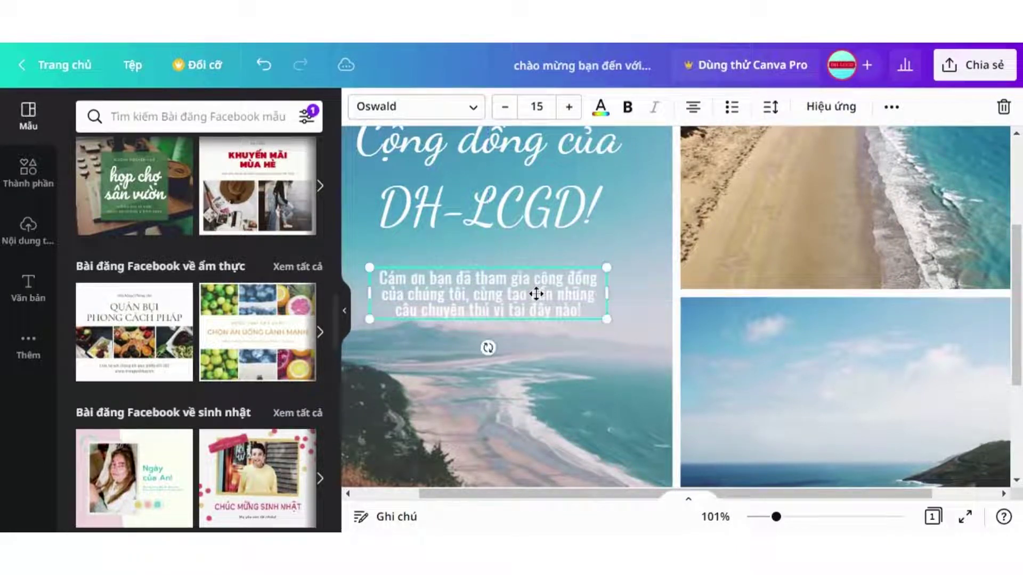
click(487, 344)
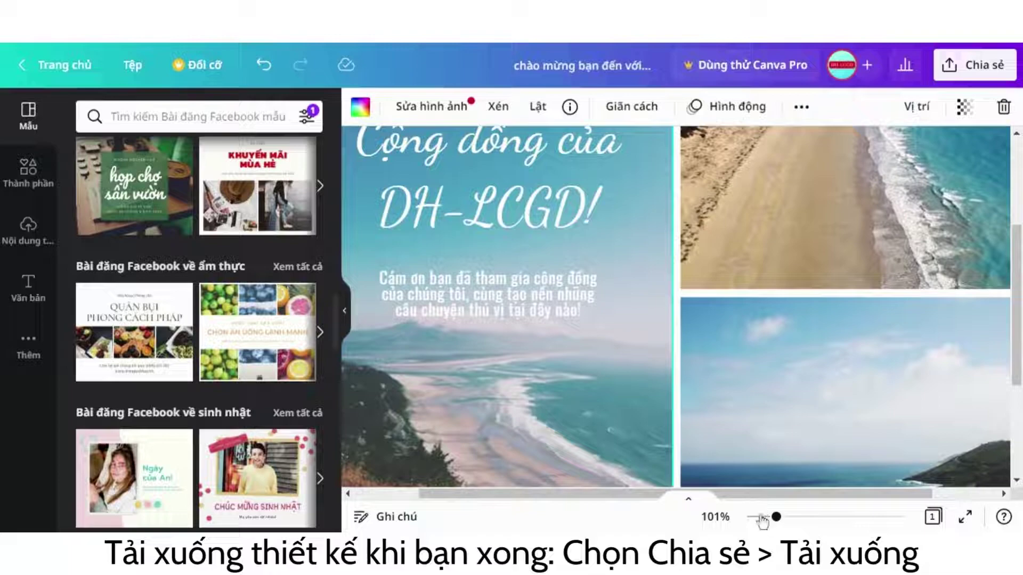
drag(773, 517, 763, 517)
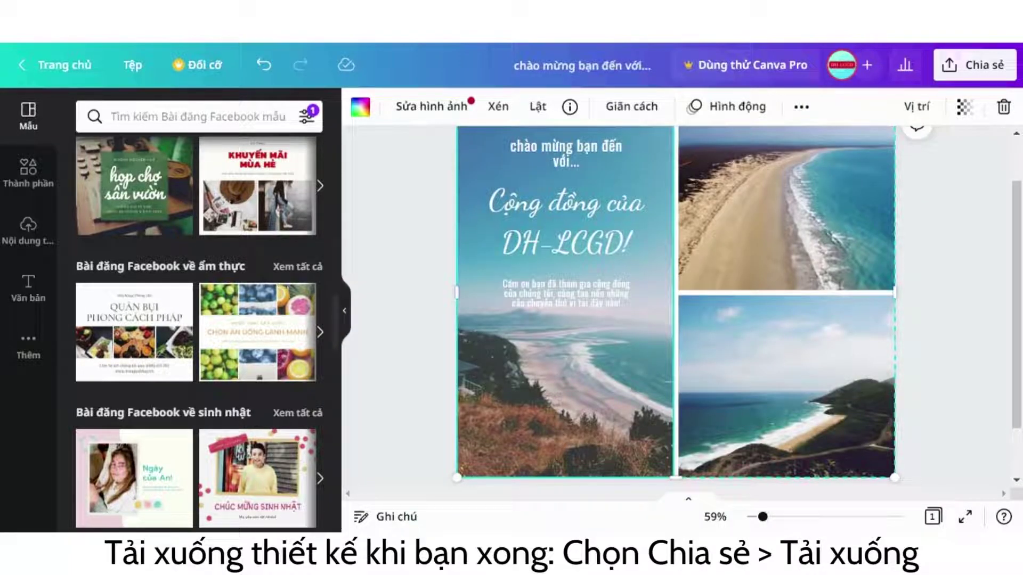
Step: Download the finished Facebook post design as a PNG file
click(974, 70)
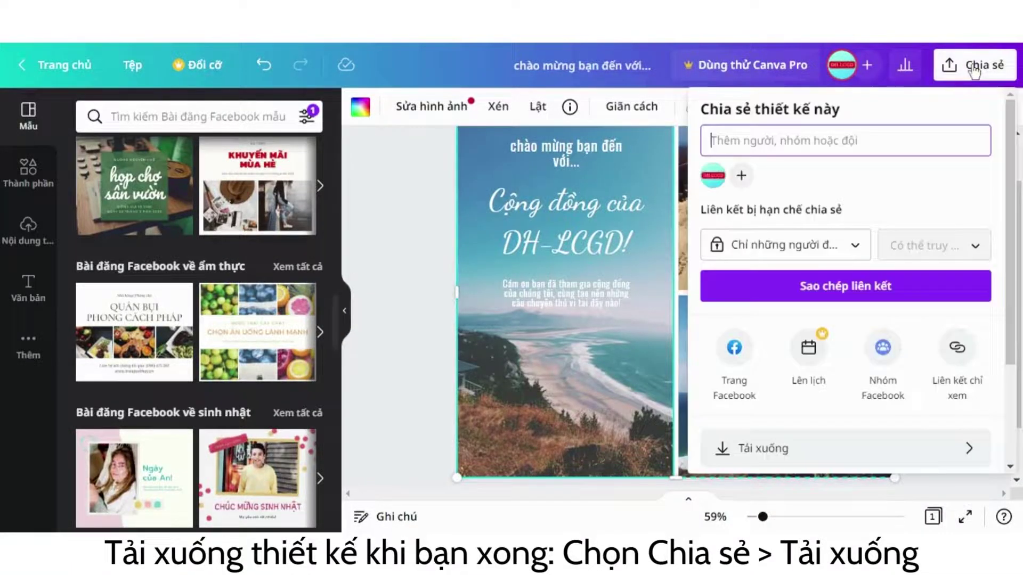
click(783, 457)
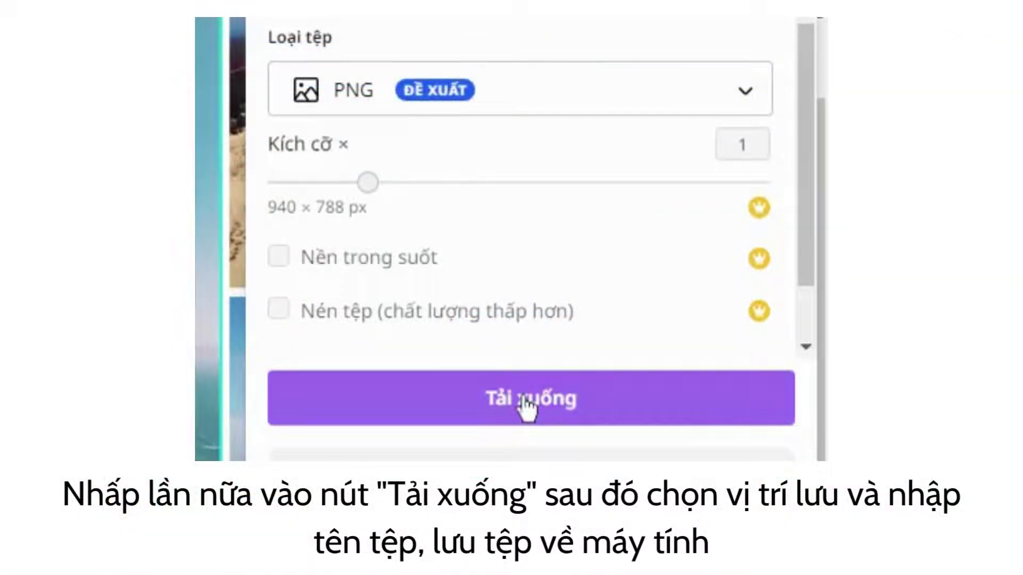
click(527, 407)
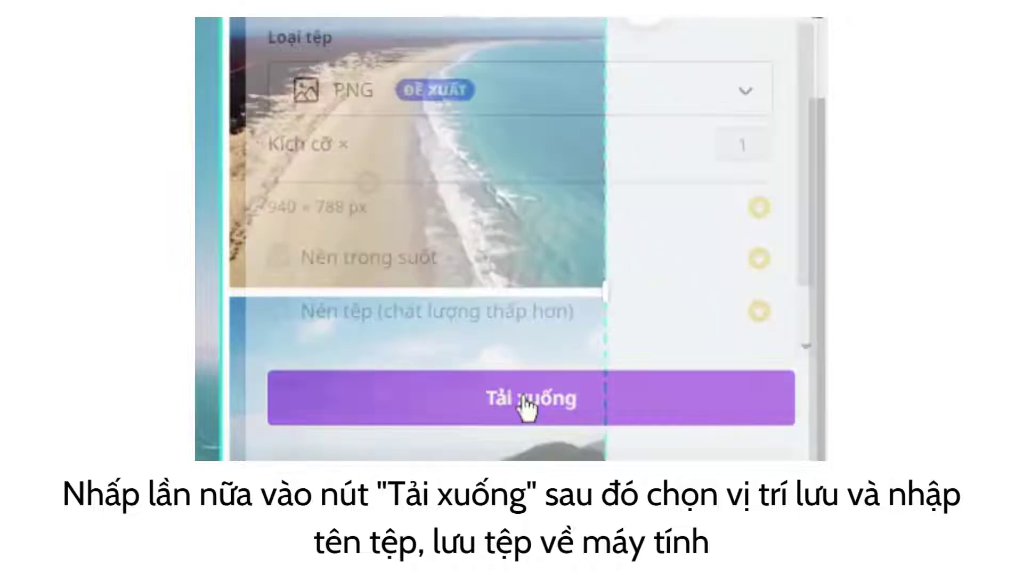